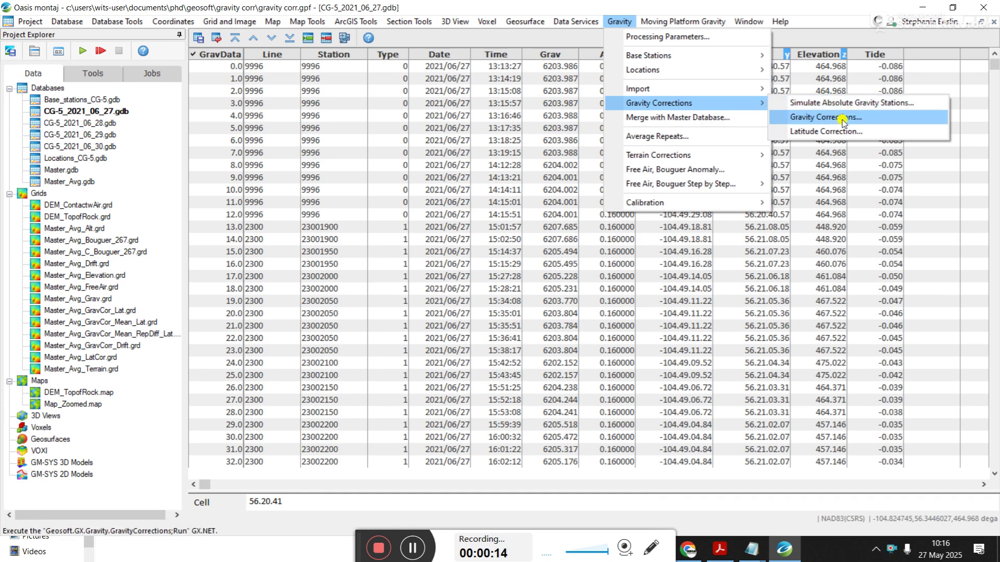
# Step: Start the Gravity Corrections for the Grav channel and name the output gravity channel GravDriftCorr
pyautogui.click(797, 118)
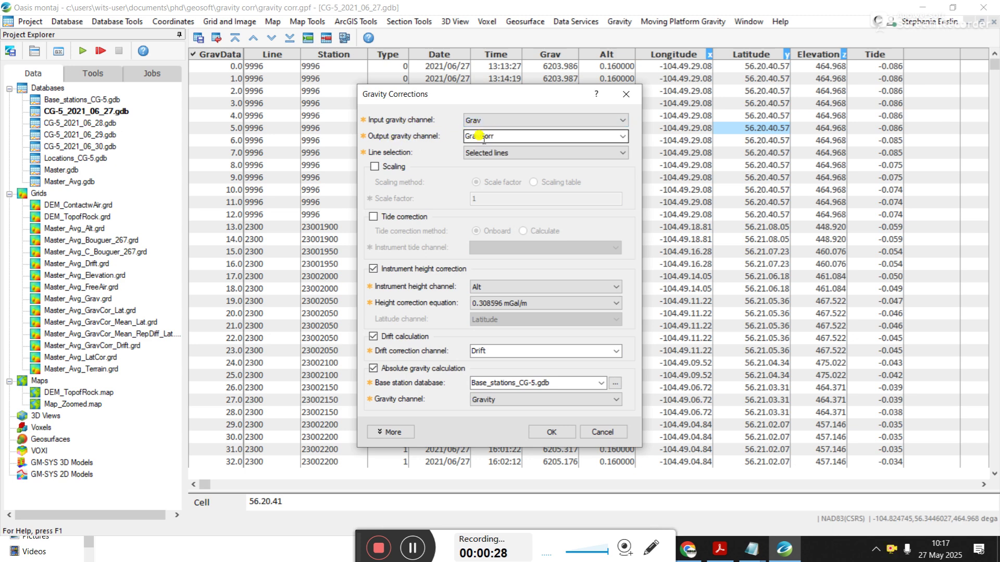
pyautogui.doubleClick(510, 135)
pyautogui.click(475, 137)
pyautogui.write('Drift')
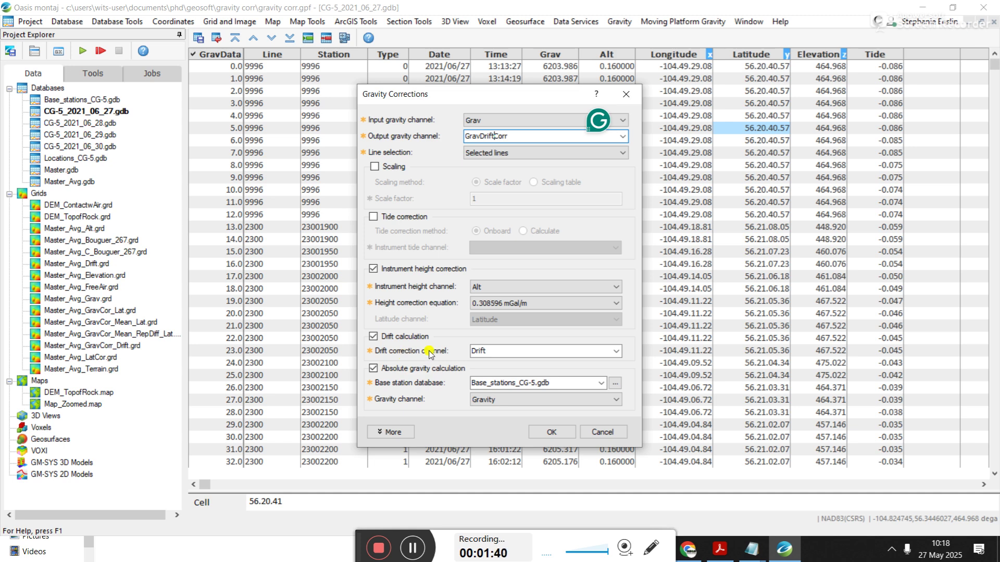
# Step: Run the corrections with drift channel Drift and absolute gravity calculated from the Gravity channel of Base_stations_CG-5.gdb, using the Date and Time channels
pyautogui.click(476, 350)
pyautogui.click(373, 368)
pyautogui.click(486, 350)
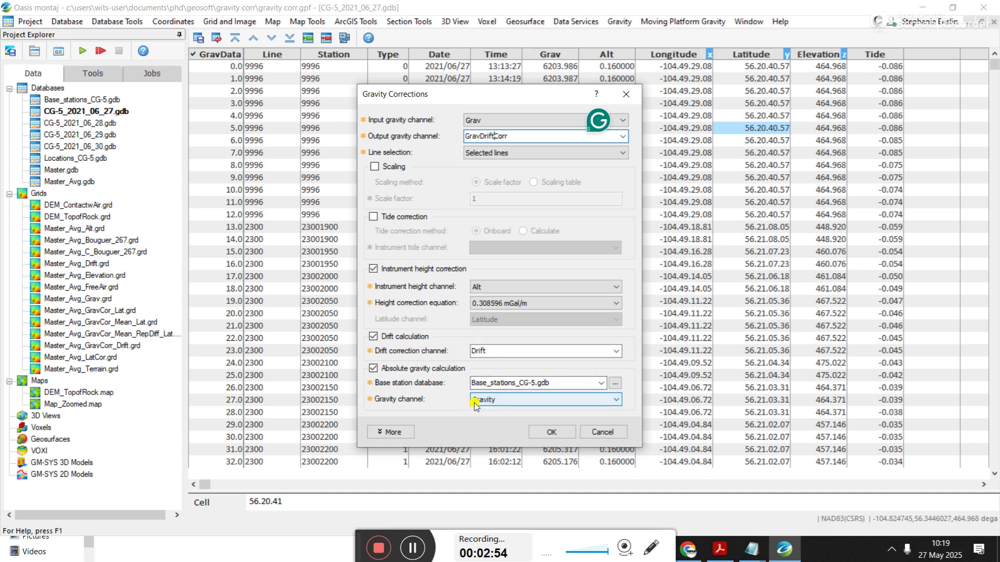
pyautogui.click(497, 400)
pyautogui.click(499, 401)
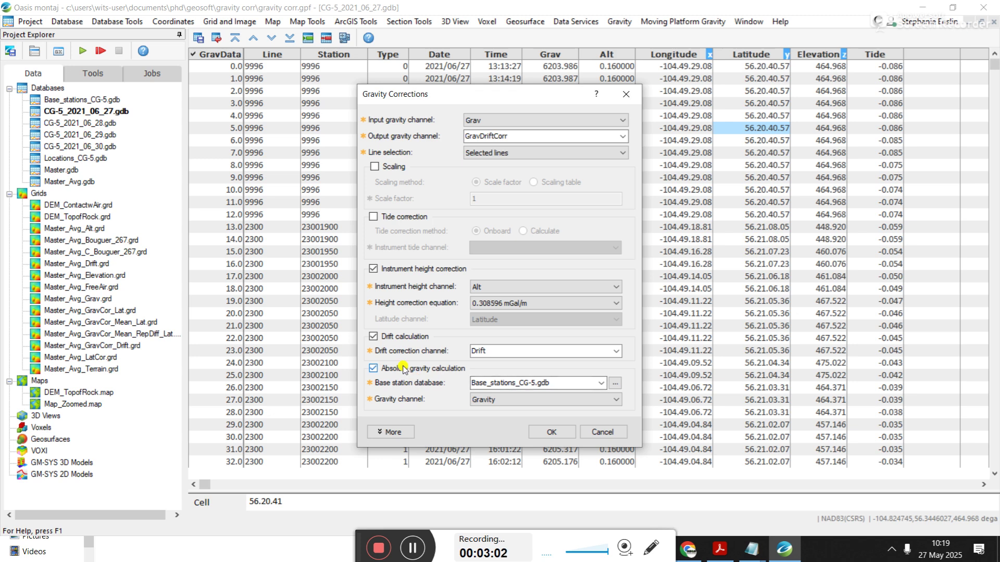
pyautogui.click(402, 432)
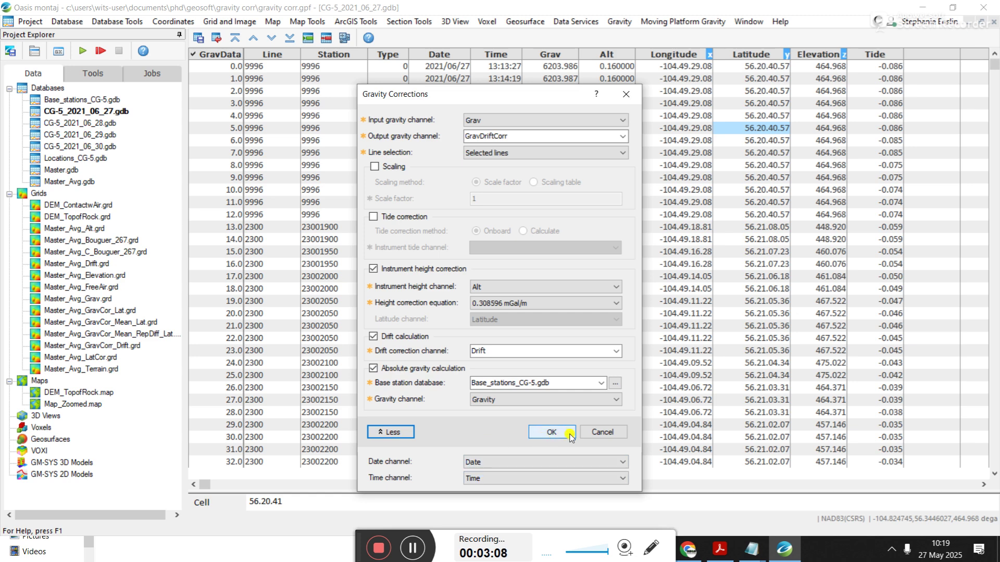
pyautogui.click(551, 432)
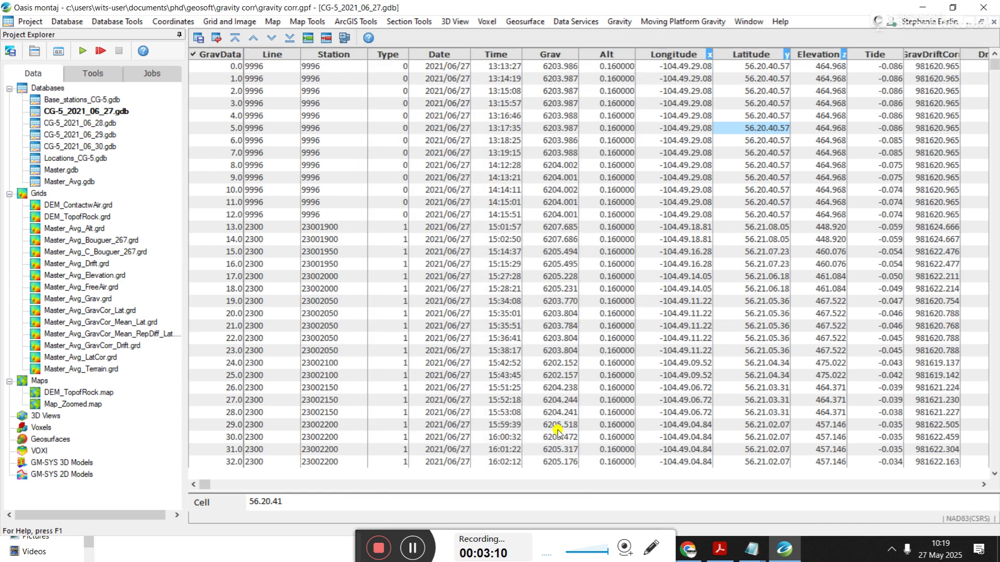
# Step: Widen the GravDriftCorr column so that its full channel name fits
pyautogui.click(982, 485)
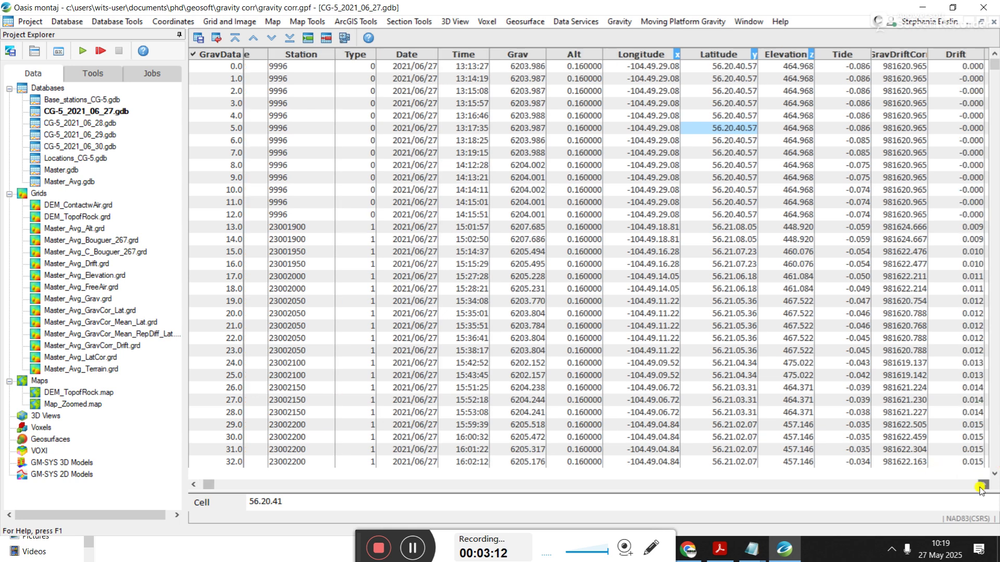
pyautogui.click(982, 485)
pyautogui.click(982, 485)
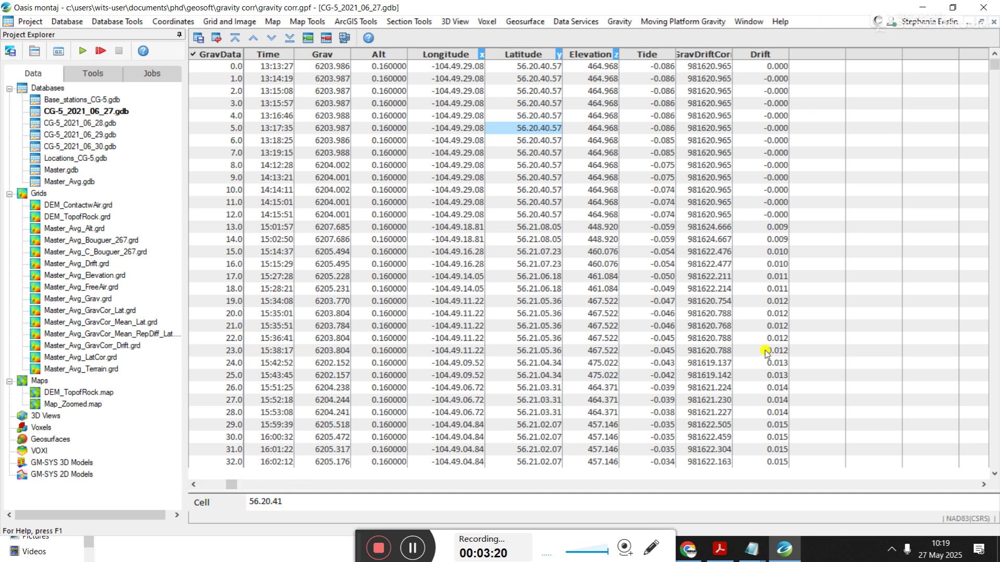
pyautogui.moveTo(732, 55); pyautogui.dragTo(763, 56)
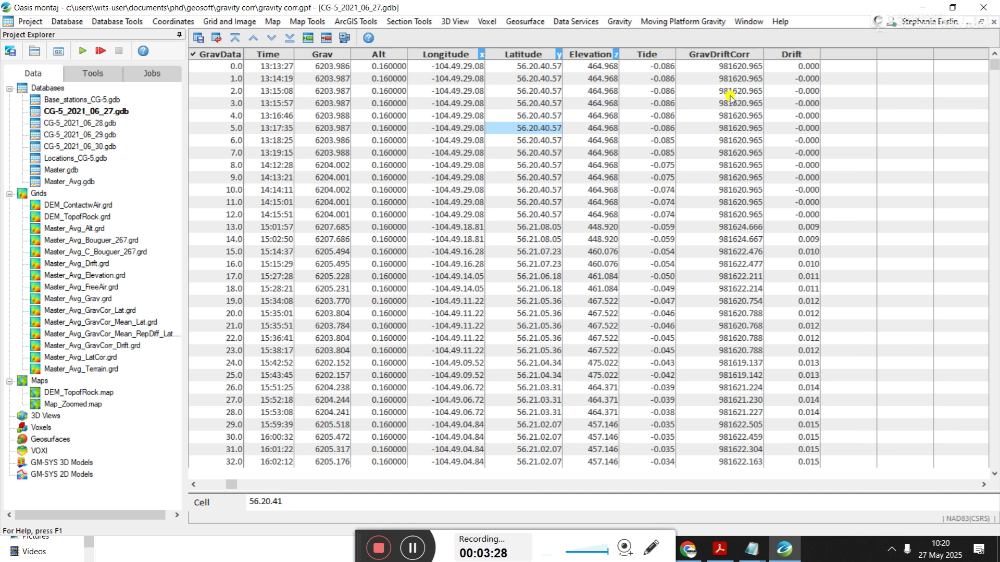
pyautogui.rightClick(848, 52)
pyautogui.click(859, 61)
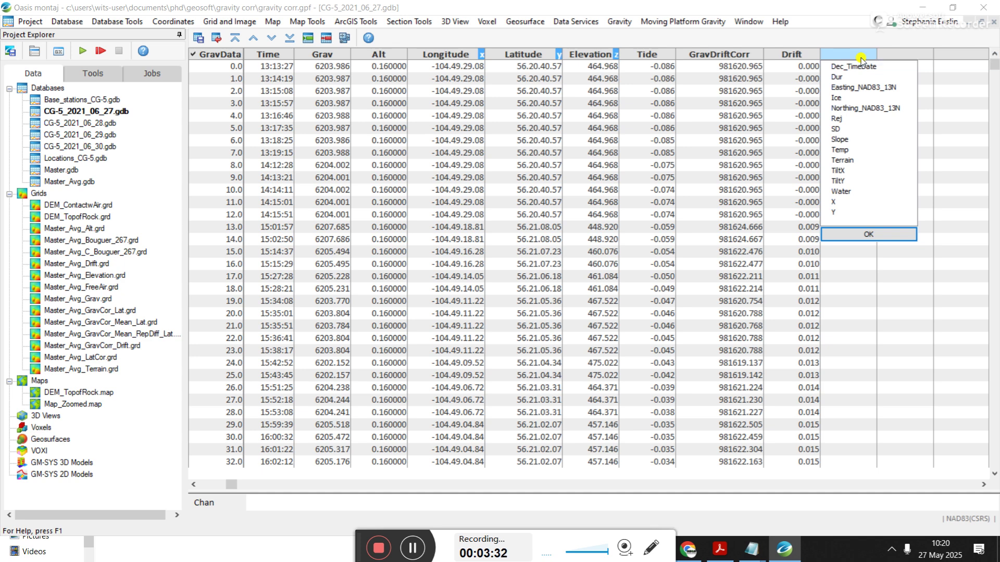
pyautogui.click(746, 103)
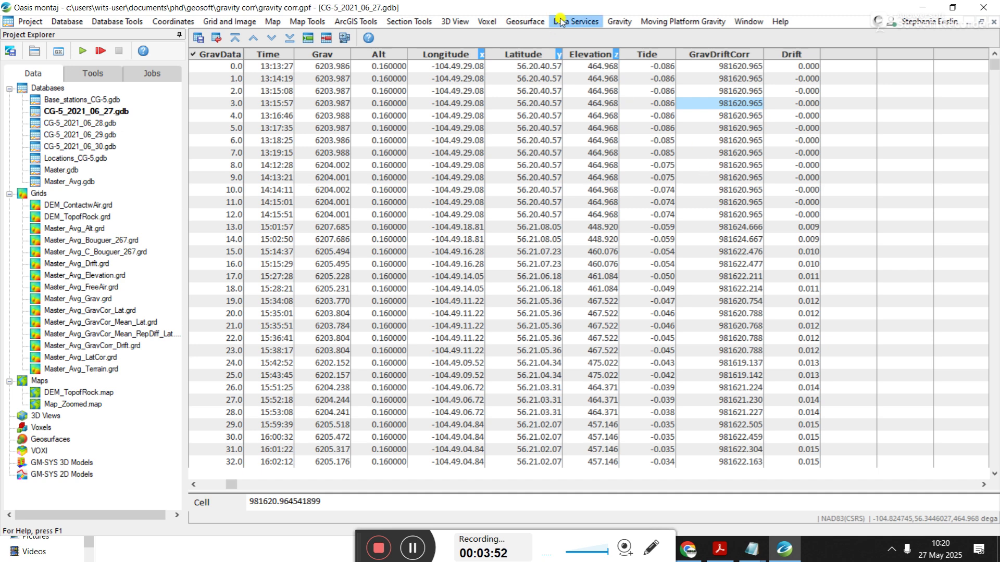
pyautogui.click(619, 21)
pyautogui.moveTo(709, 103)
pyautogui.click(823, 115)
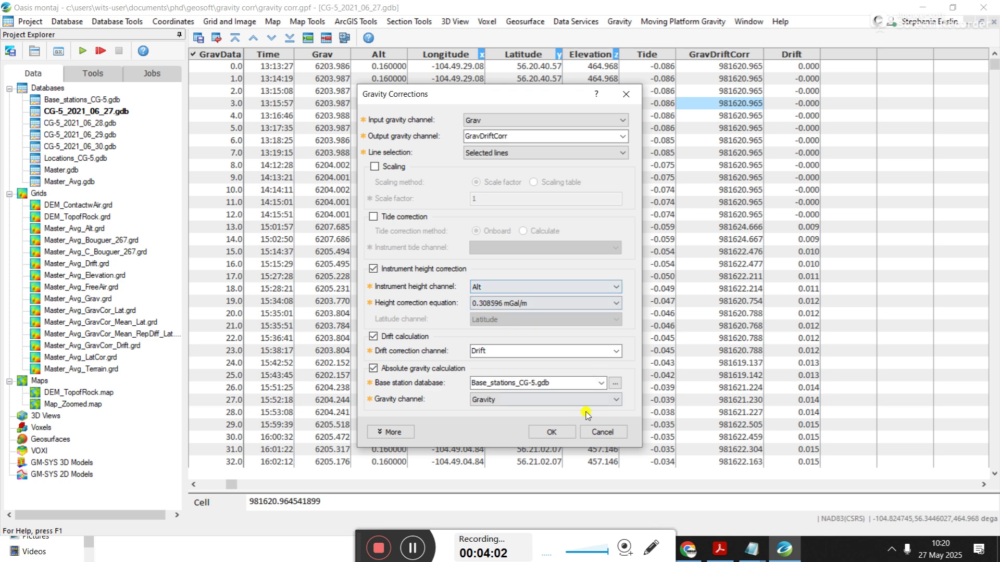
pyautogui.click(602, 432)
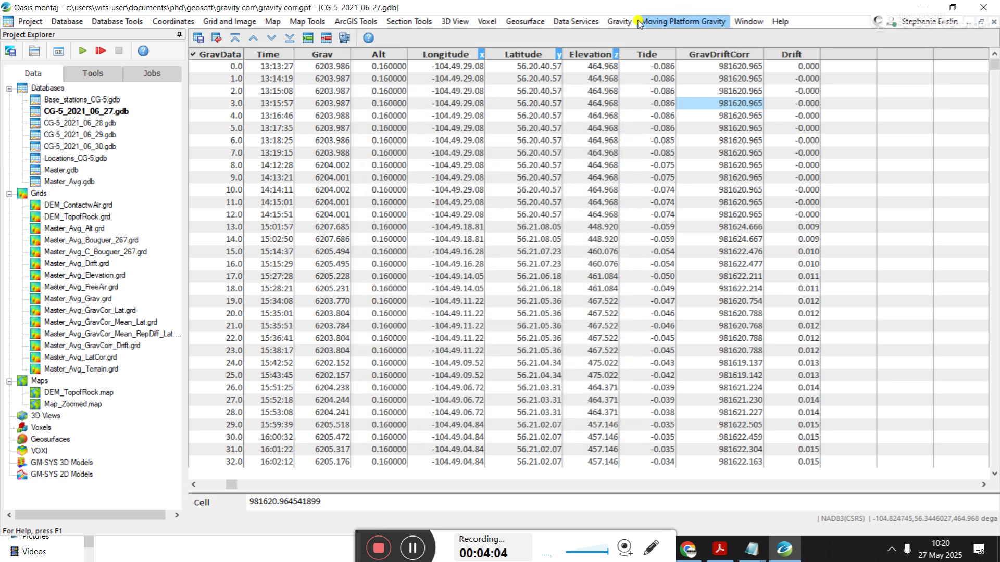
# Step: Show the profile of the Drift channel below the database table
pyautogui.click(791, 54)
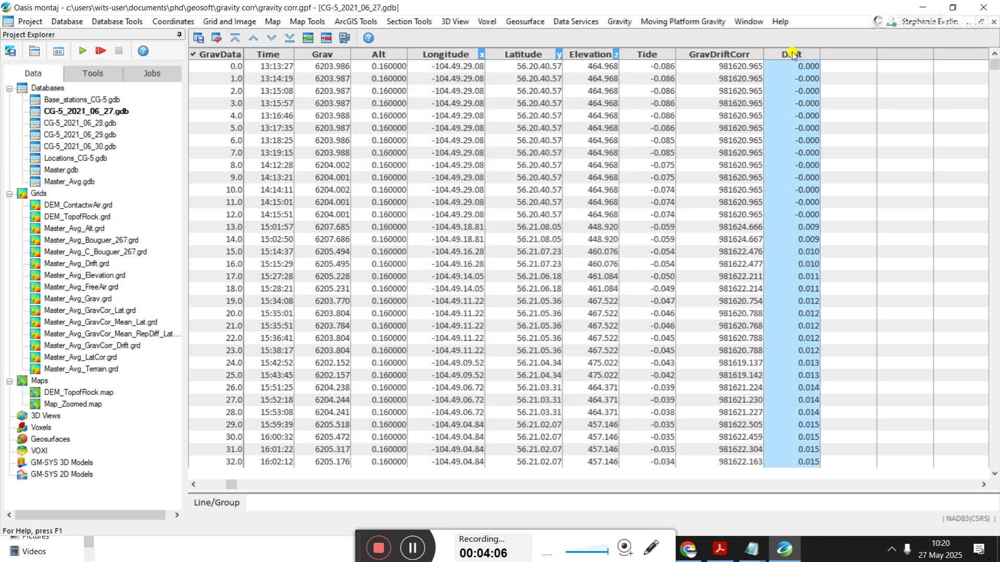
pyautogui.rightClick(793, 54)
pyautogui.click(780, 115)
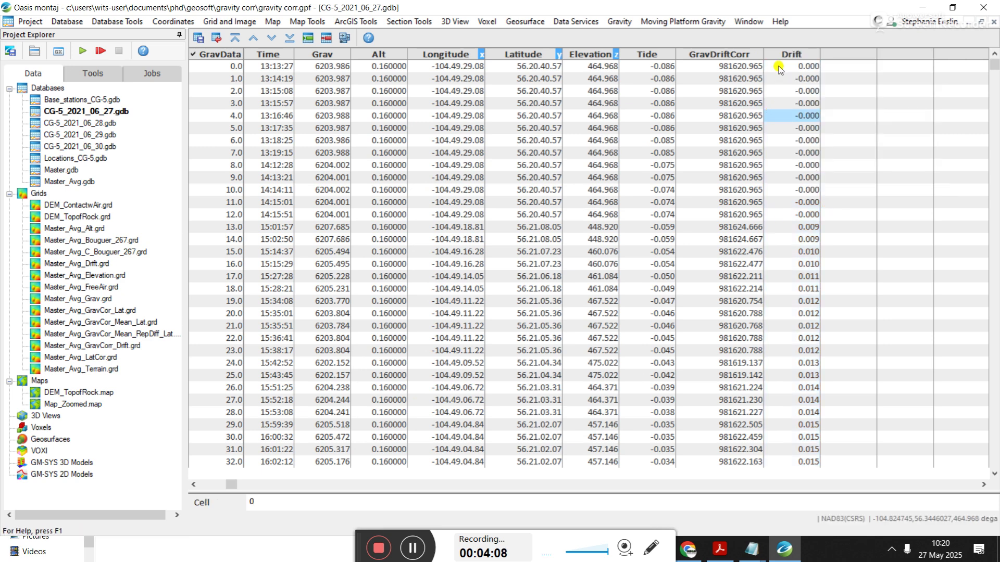
pyautogui.click(788, 52)
pyautogui.rightClick(790, 54)
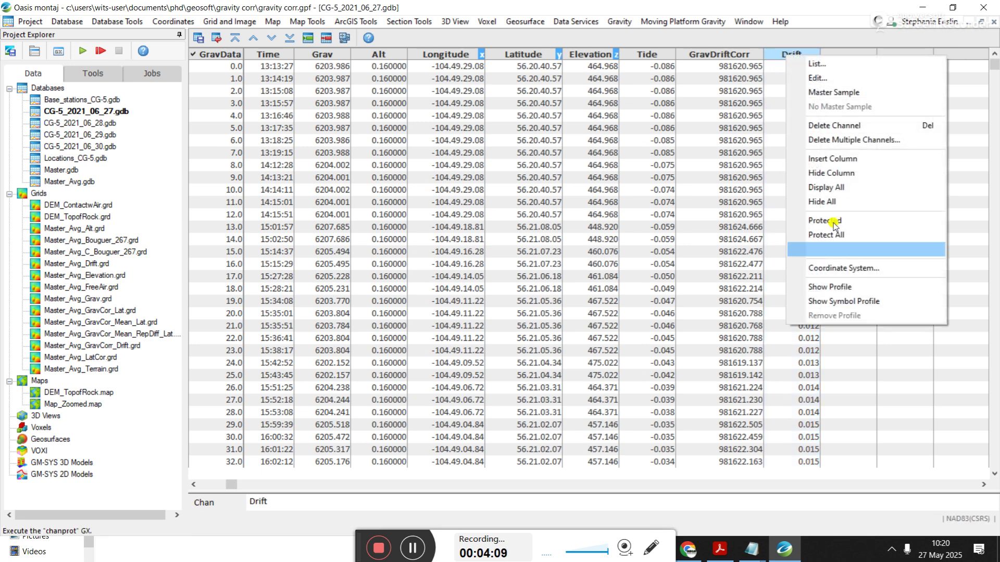
pyautogui.click(839, 286)
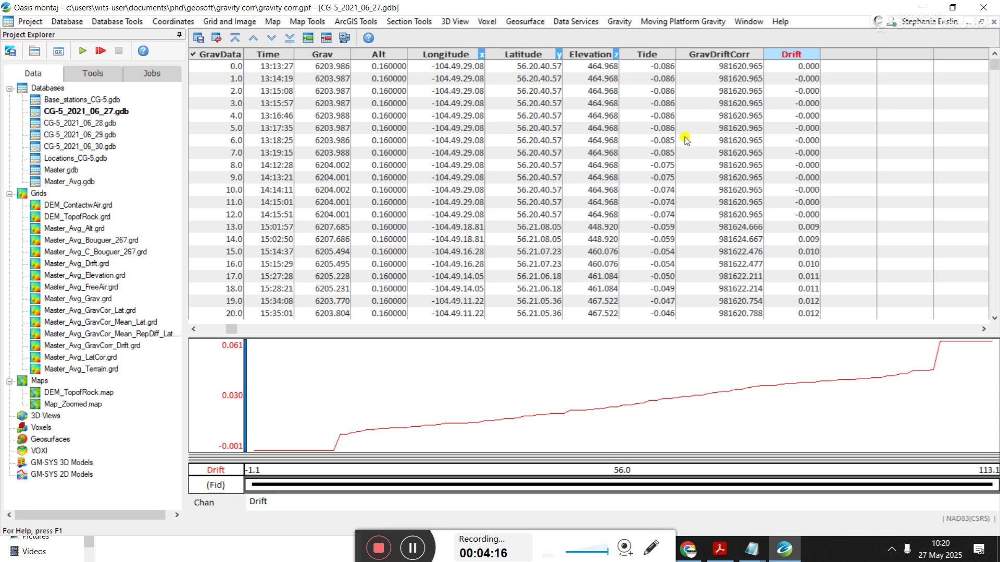
# Step: Set the profile's X-axis to the Time channel instead of the fiducials
pyautogui.rightClick(583, 371)
pyautogui.click(641, 197)
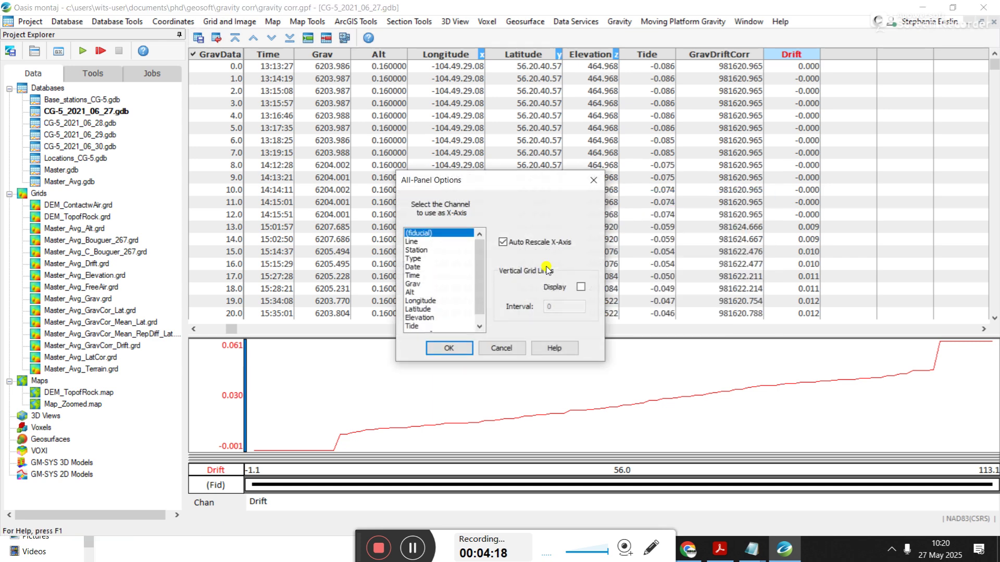
pyautogui.click(413, 275)
pyautogui.click(449, 348)
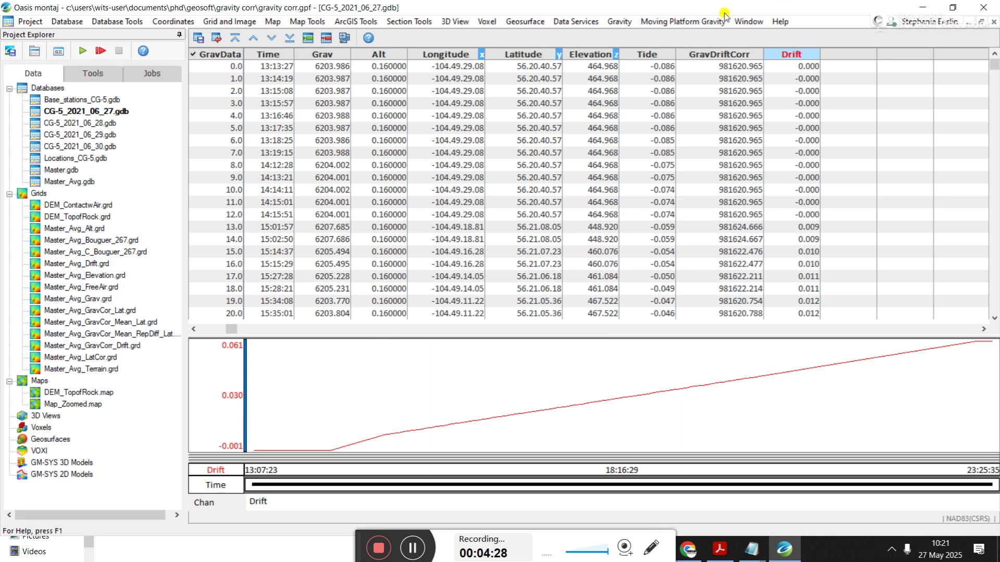
# Step: Start a Latitude Correction with GravDriftCorr as the input gravity channel, keeping LatCor as the latitude correction channel
pyautogui.click(619, 22)
pyautogui.moveTo(678, 107)
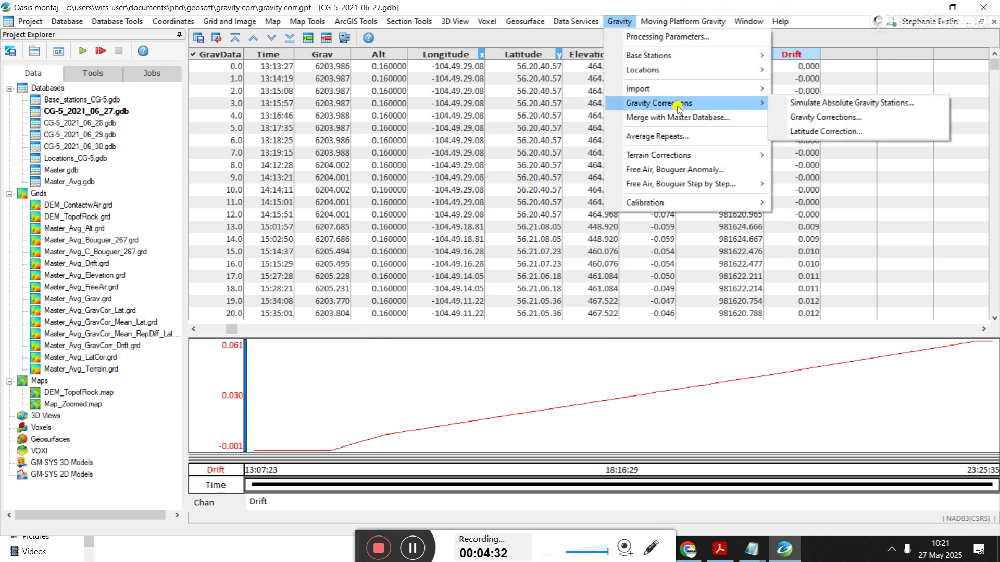
pyautogui.click(834, 131)
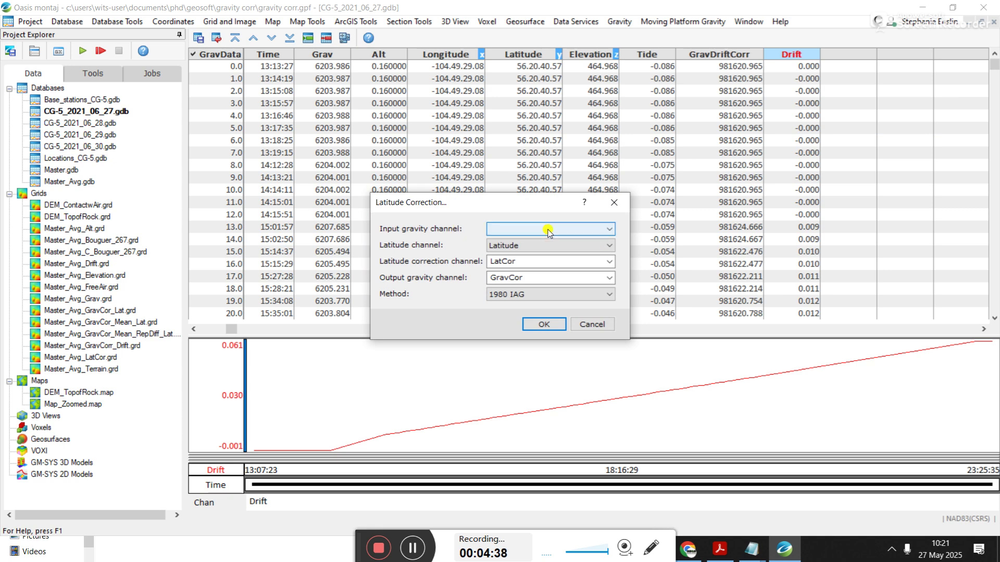
pyautogui.click(548, 229)
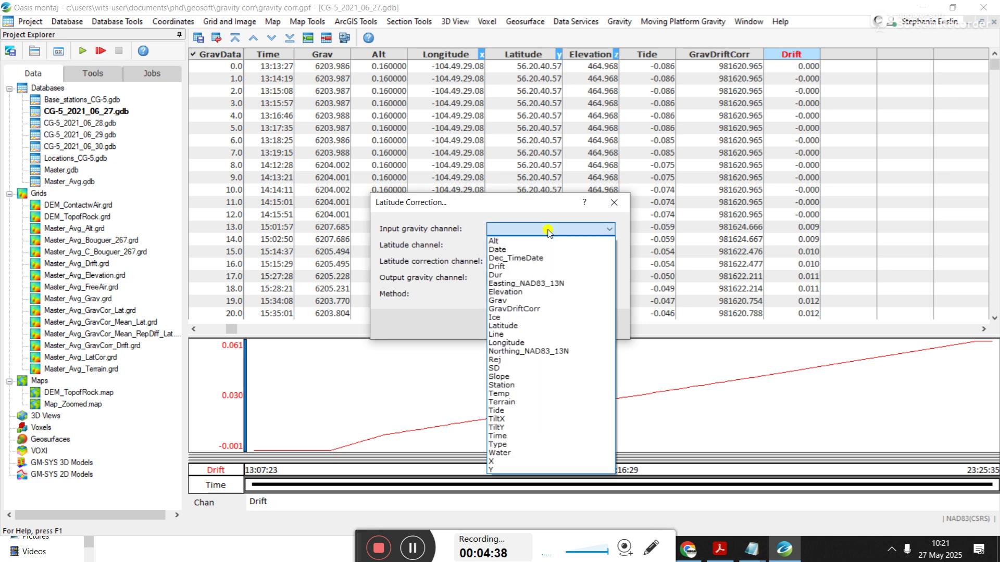
pyautogui.click(537, 309)
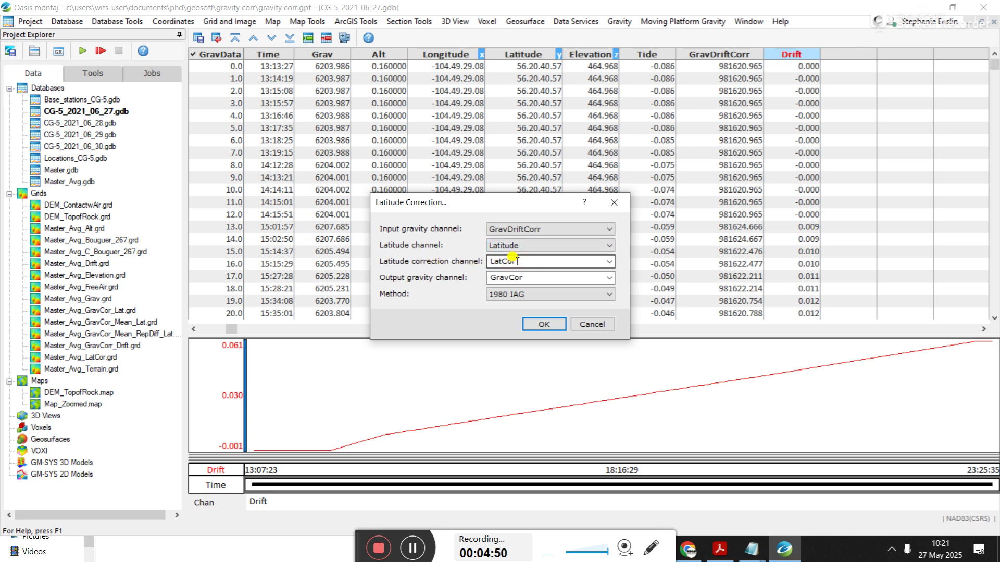
pyautogui.click(500, 259)
pyautogui.click(487, 260)
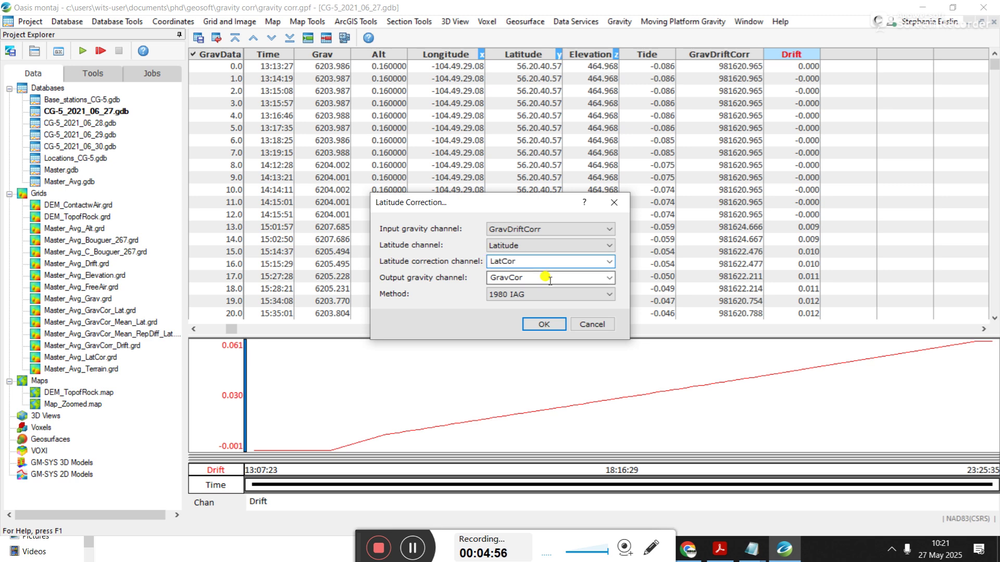
pyautogui.click(610, 262)
pyautogui.click(610, 262)
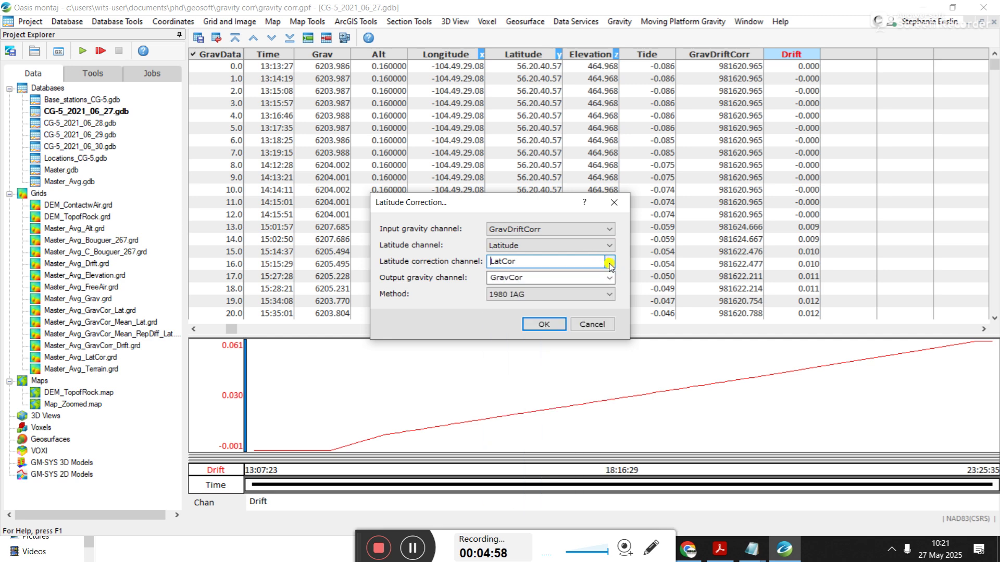
# Step: Name the output gravity channel GravDriftLatCor and run the latitude correction with the 1980 IAG method
pyautogui.click(507, 276)
pyautogui.click(509, 276)
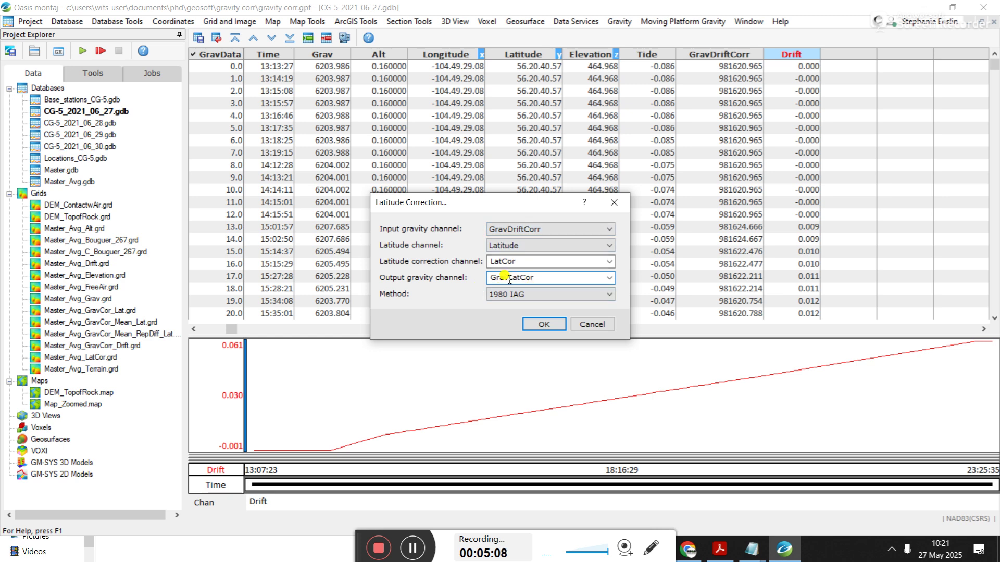
pyautogui.write('Drift')
pyautogui.click(543, 295)
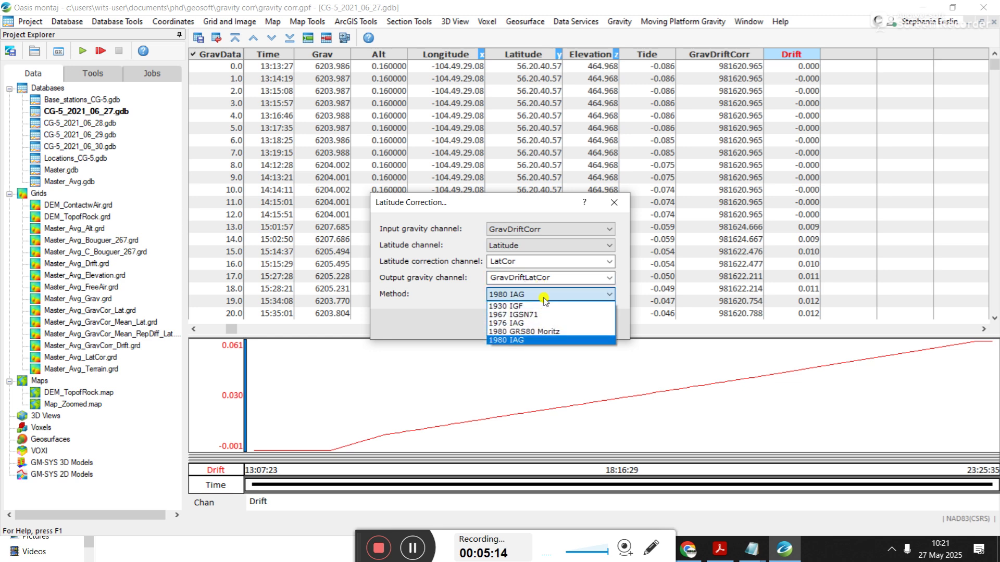
pyautogui.click(544, 298)
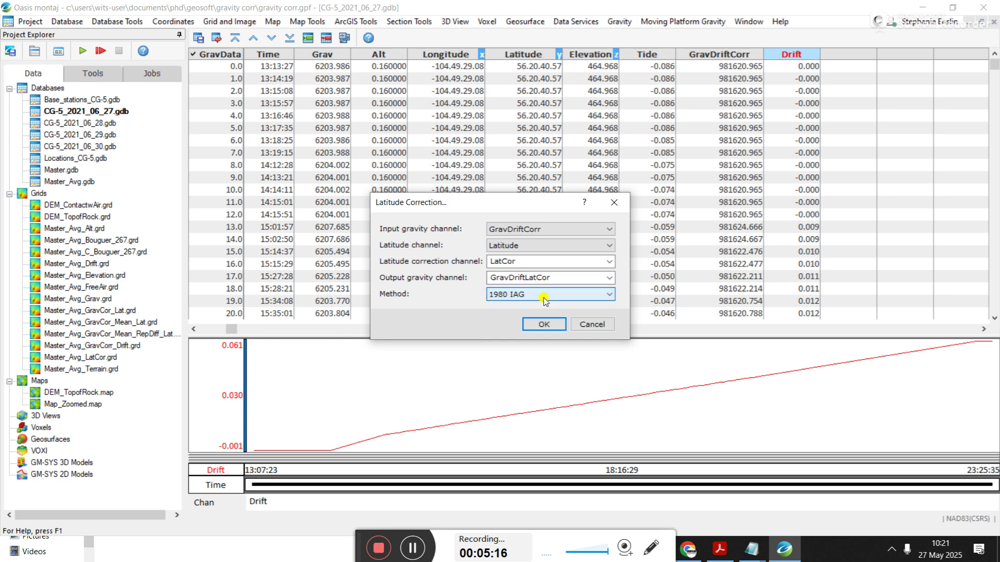
pyautogui.click(545, 325)
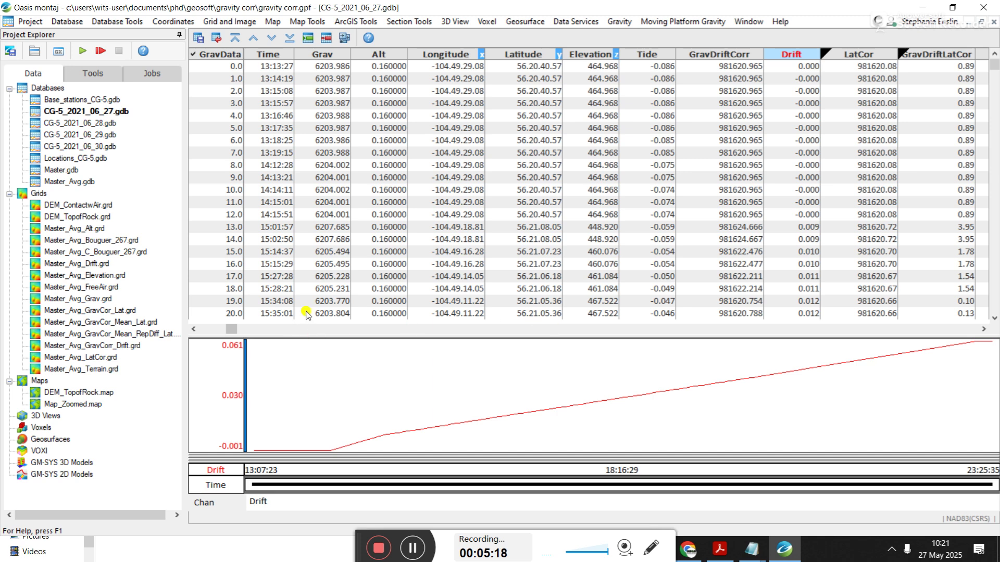
# Step: Examine the new LatCor and GravDriftLatCor channels in the database
pyautogui.click(866, 56)
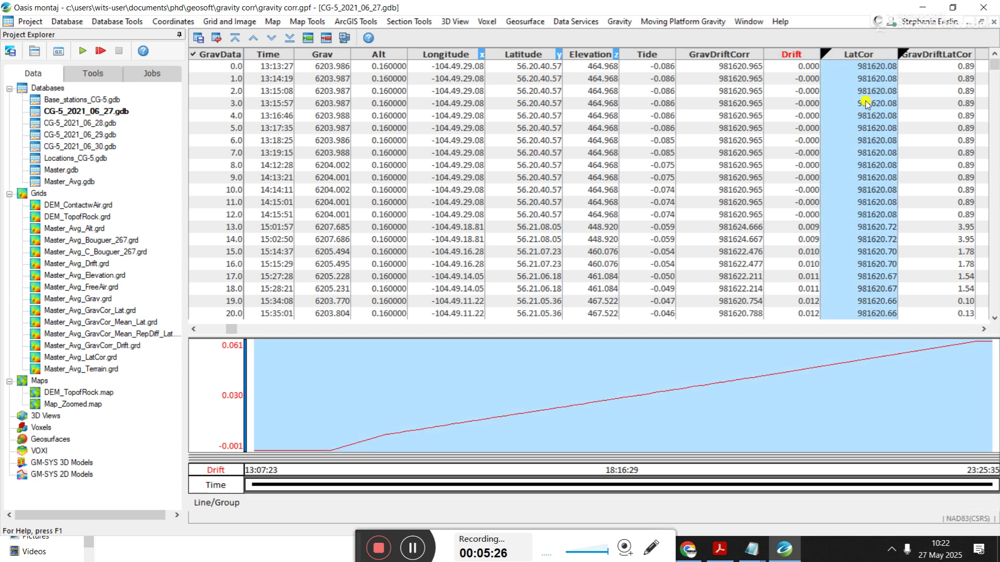
pyautogui.click(946, 55)
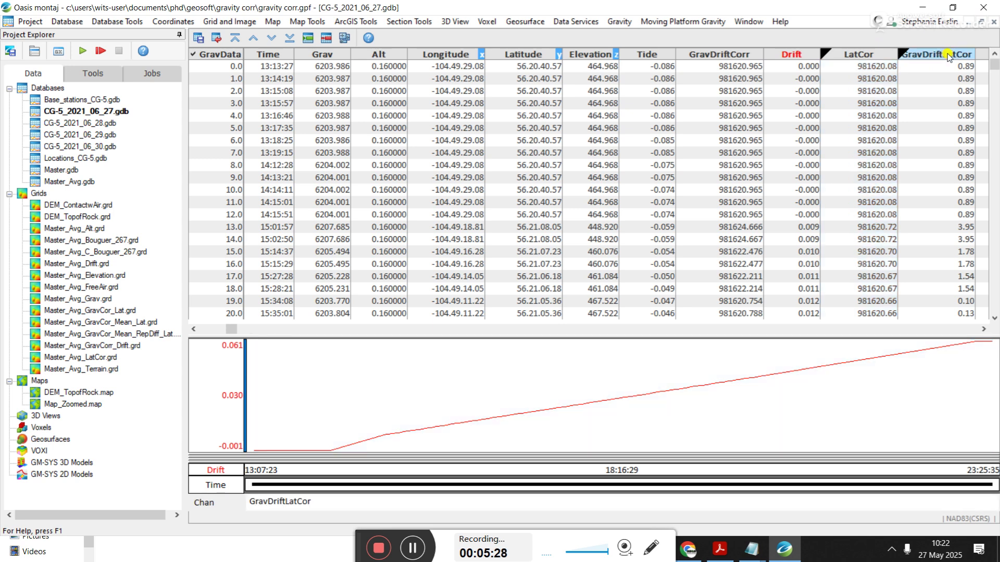
pyautogui.click(984, 329)
pyautogui.click(983, 329)
pyautogui.click(984, 330)
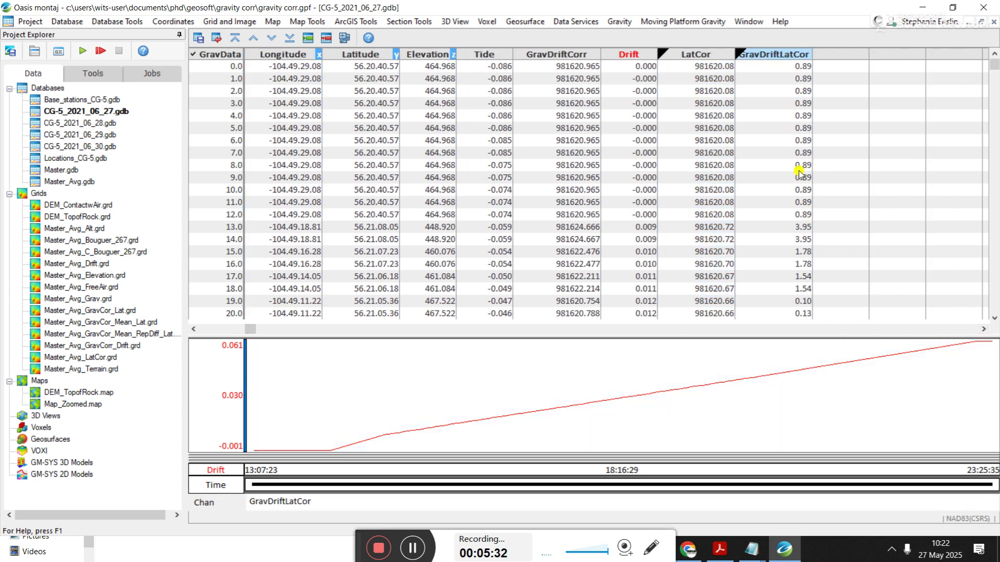